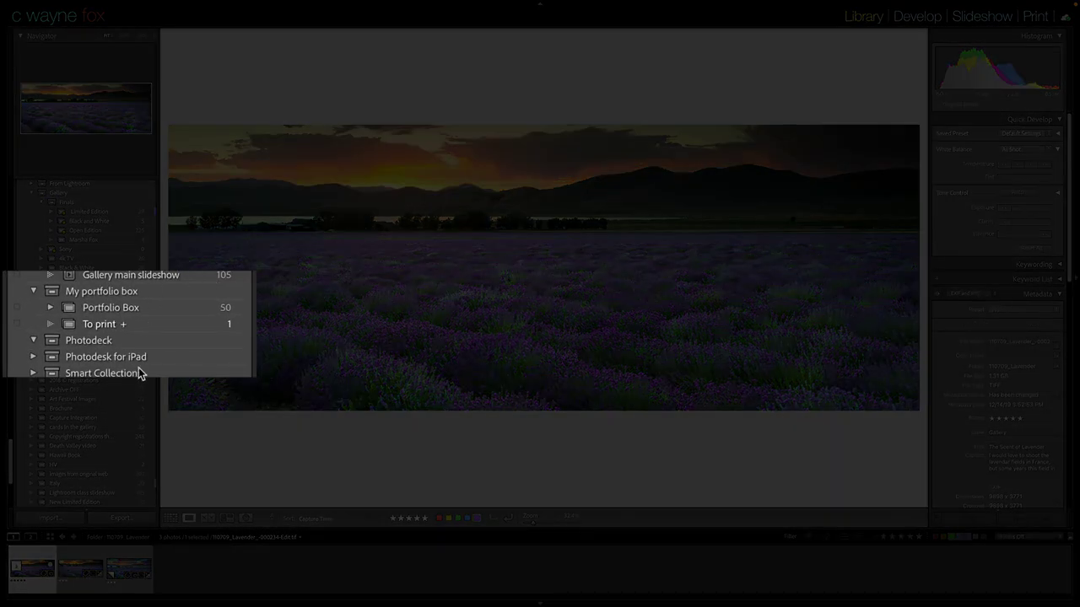
Step: Show the To print collection's lavender photo in the Print module and apply the Portfolio box horizontal template
click(137, 325)
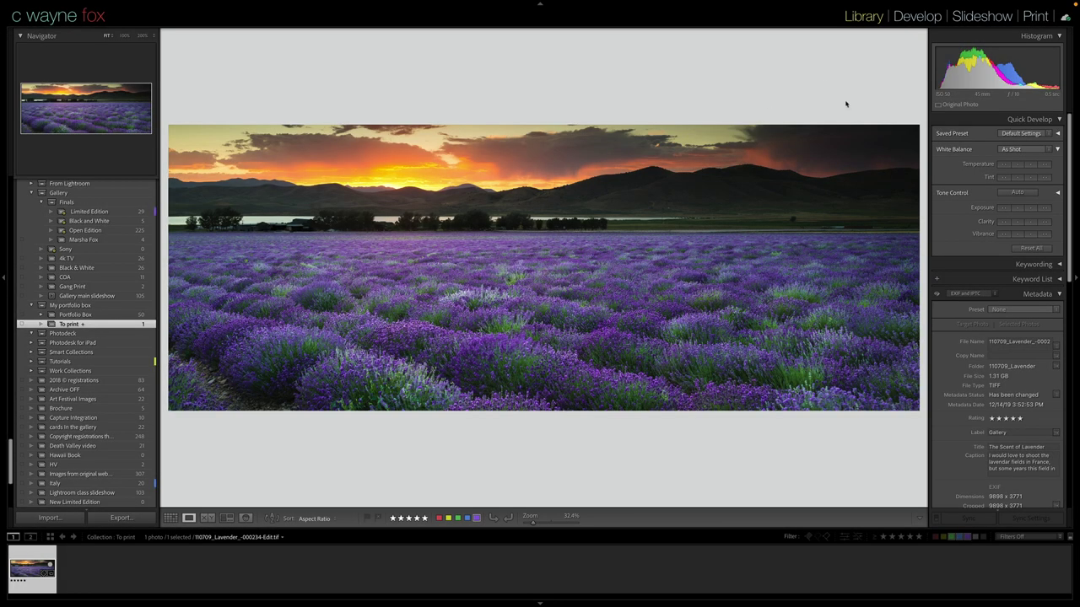
click(1038, 17)
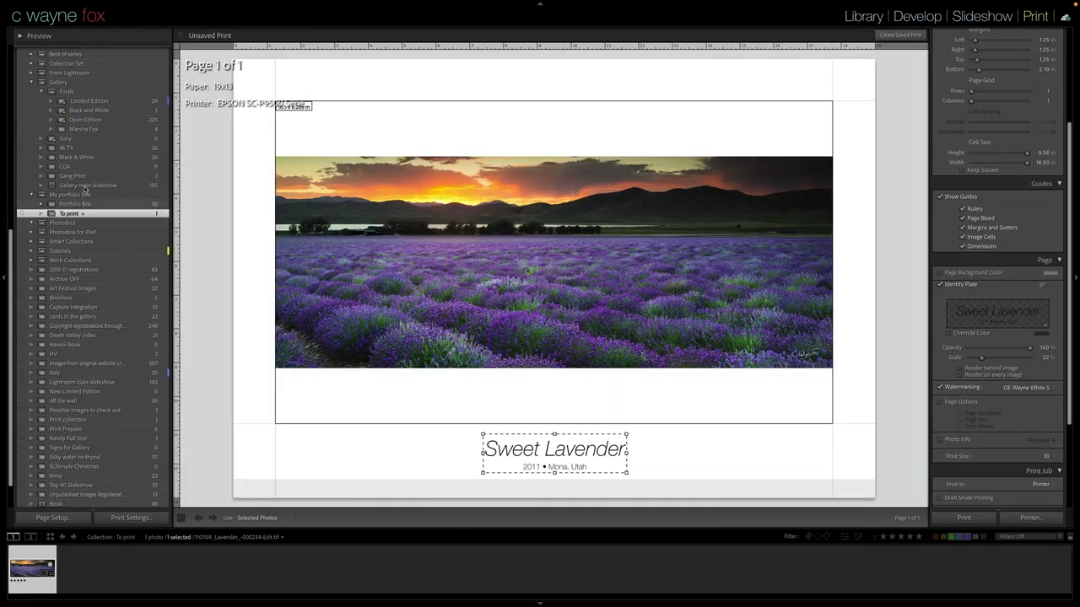
scroll(61, 196, up, 5)
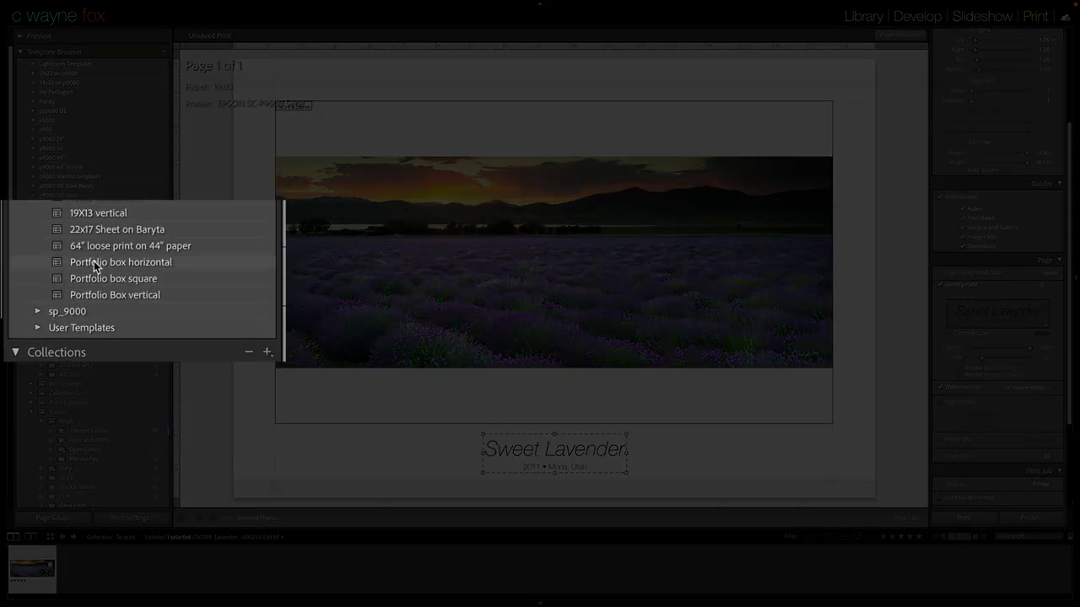
click(94, 267)
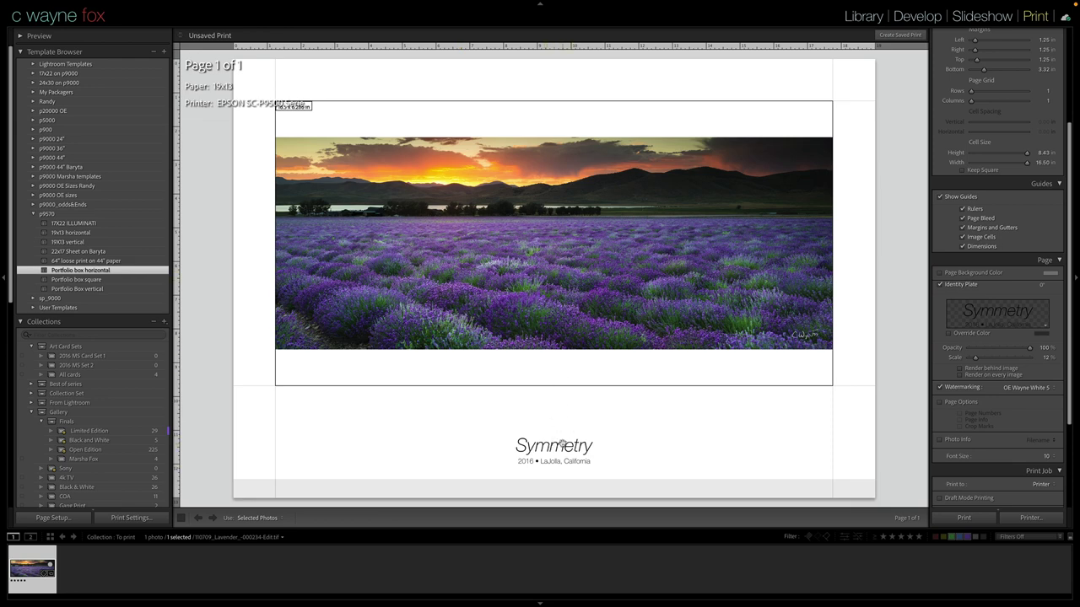
Step: Switch to TextEdit and replace the caption's title line with "Scent of Lavender"
key(super+Tab)
key(super+Tab)
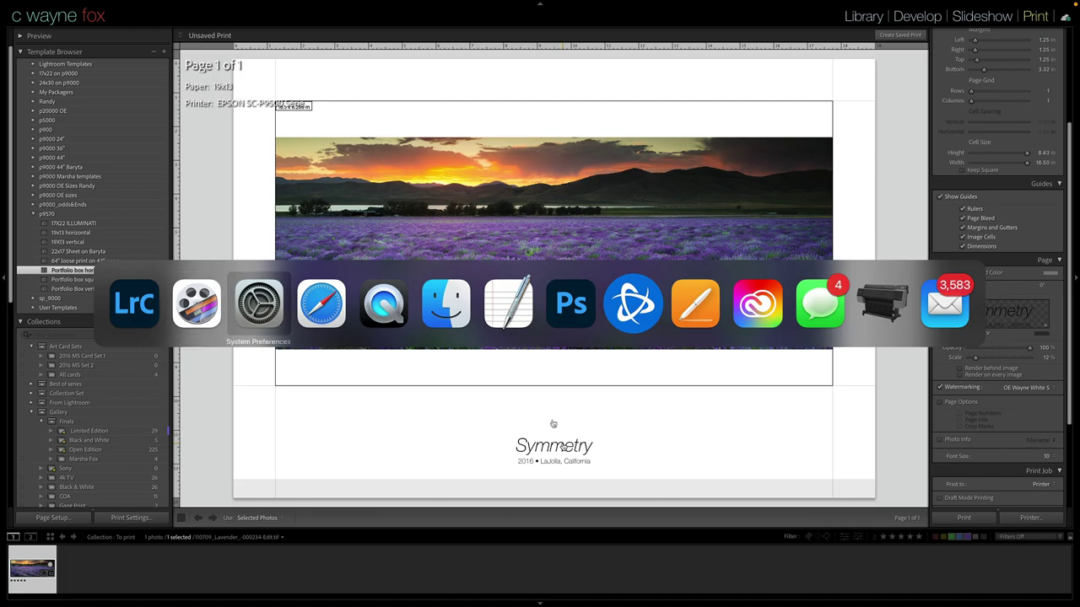
click(508, 303)
click(509, 87)
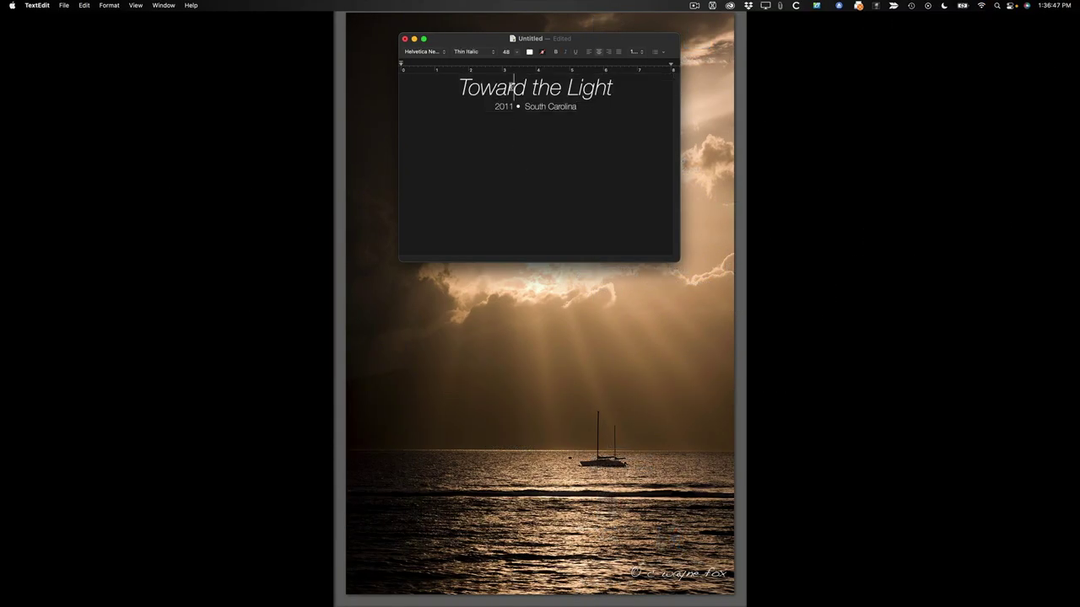
drag(458, 88, 615, 88)
text(SCE)
key(BackSpace)
key(BackSpace)
text(cent of Lave)
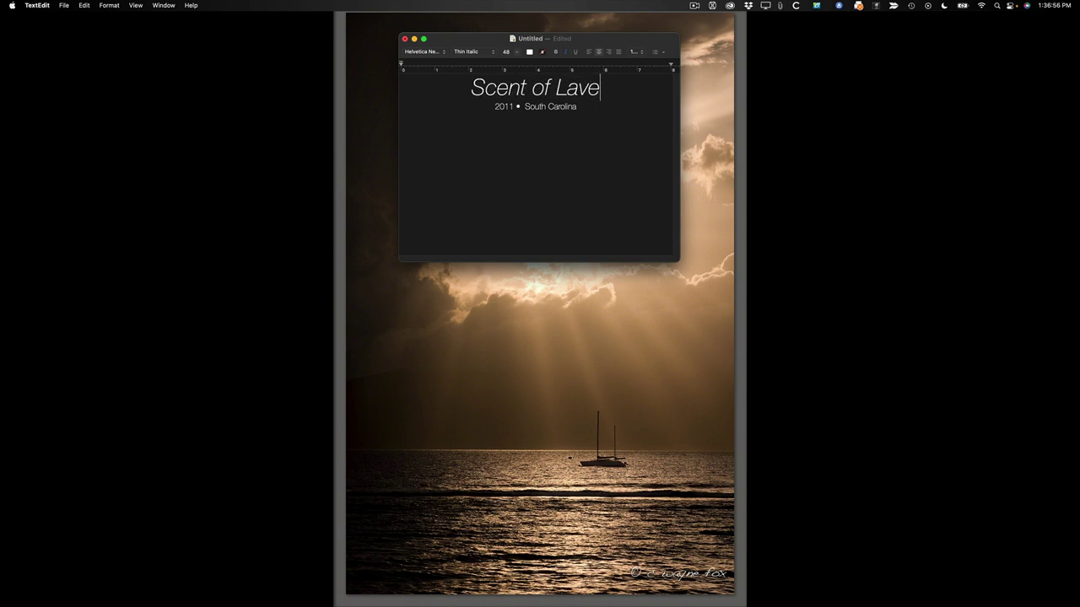
key(BackSpace)
text(endar)
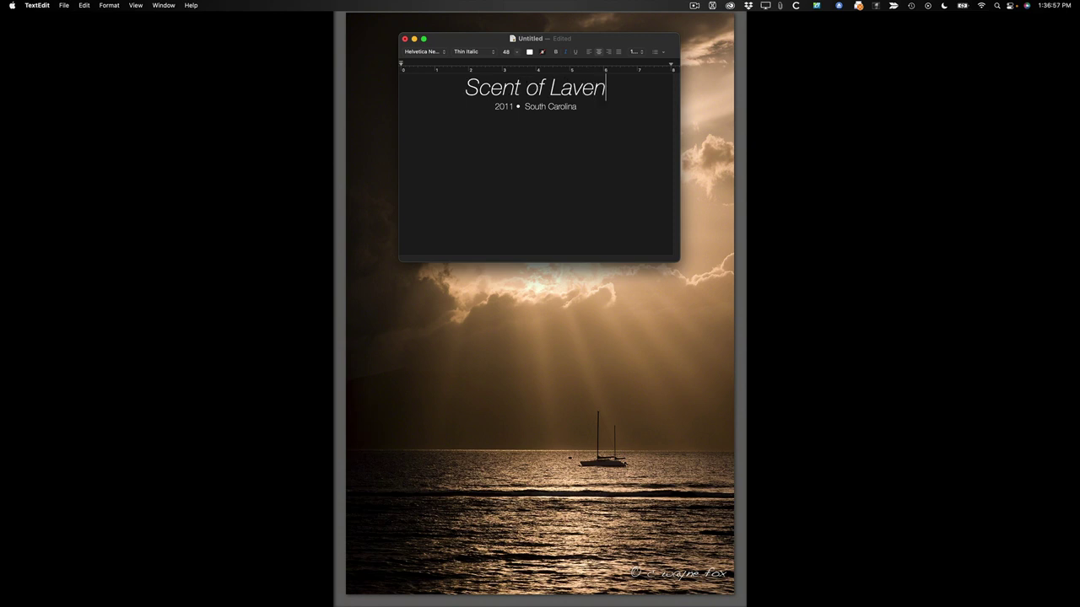
key(BackSpace)
key(BackSpace)
text(er)
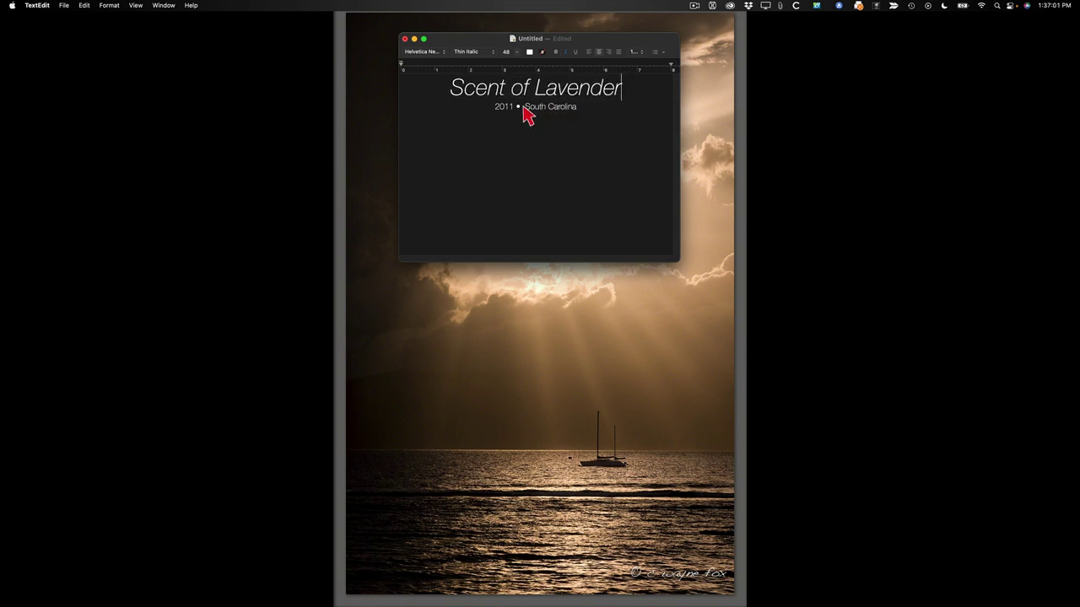
Step: Change the caption's second line to the year 2013 and the location "Mona, Utah"
drag(525, 107, 579, 112)
text(Mona, Utah)
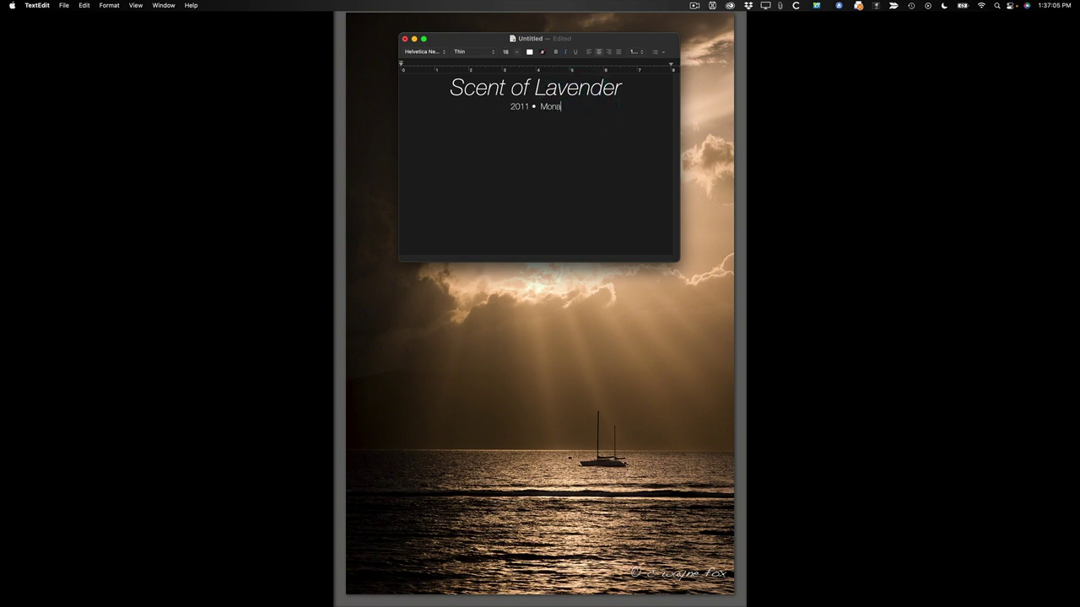
click(517, 107)
key(BackSpace)
text(3)
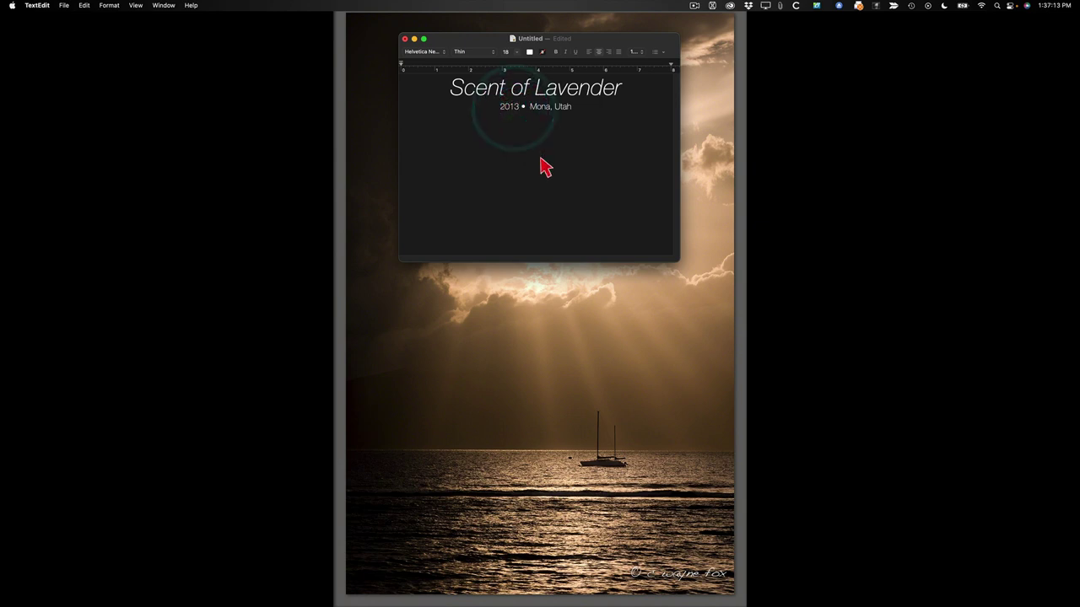
Step: Copy both caption lines, switch back to Lightroom Classic, and replace the identity plate's text with them
drag(573, 112, 424, 93)
key(super+Tab)
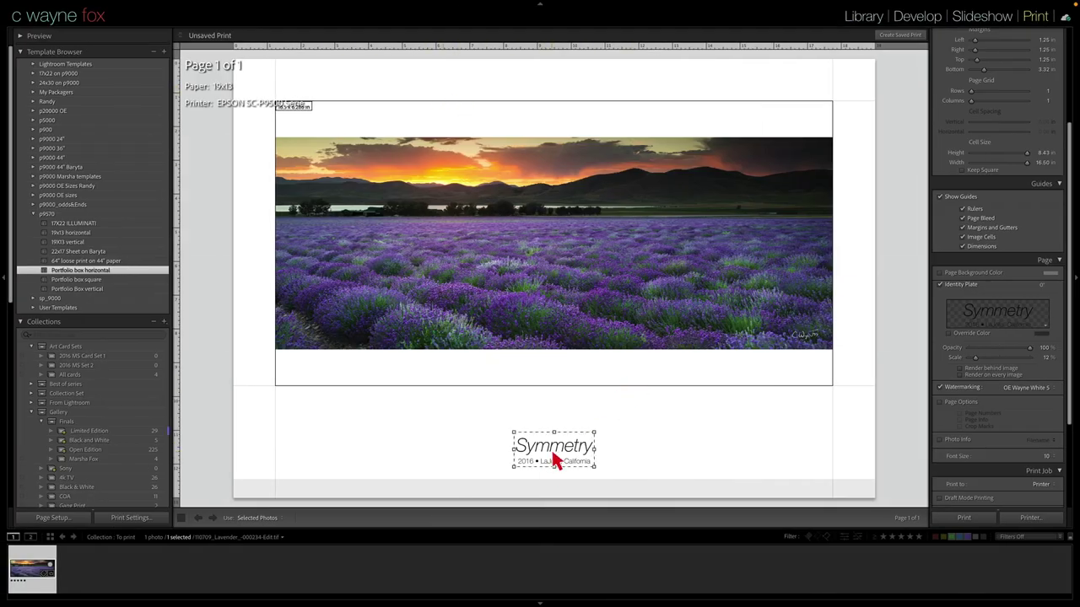
click(553, 457)
double_click(553, 457)
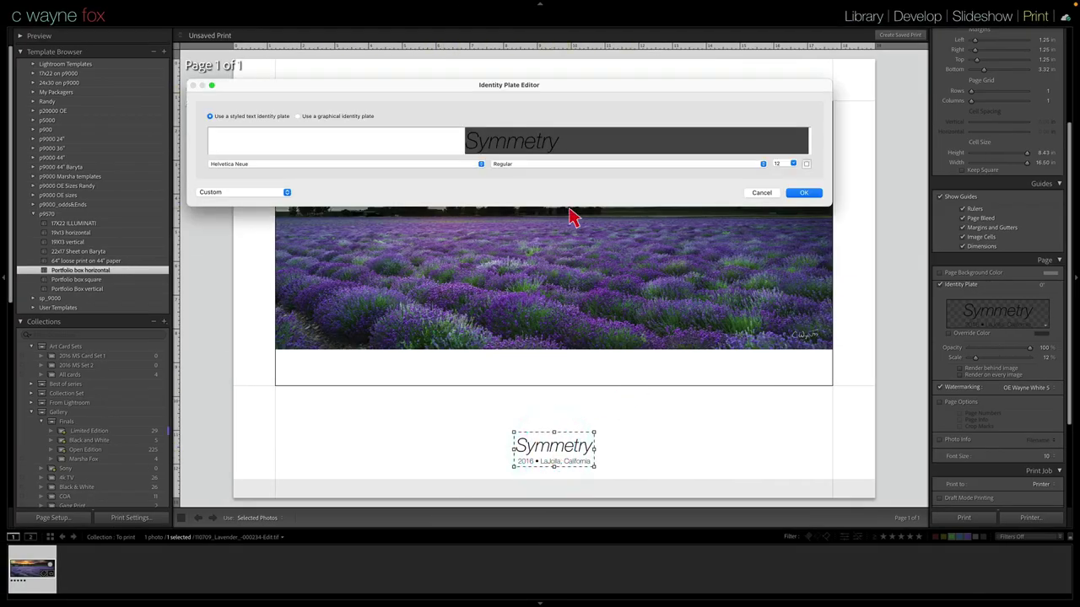
text(Scent of Lavender)
click(805, 193)
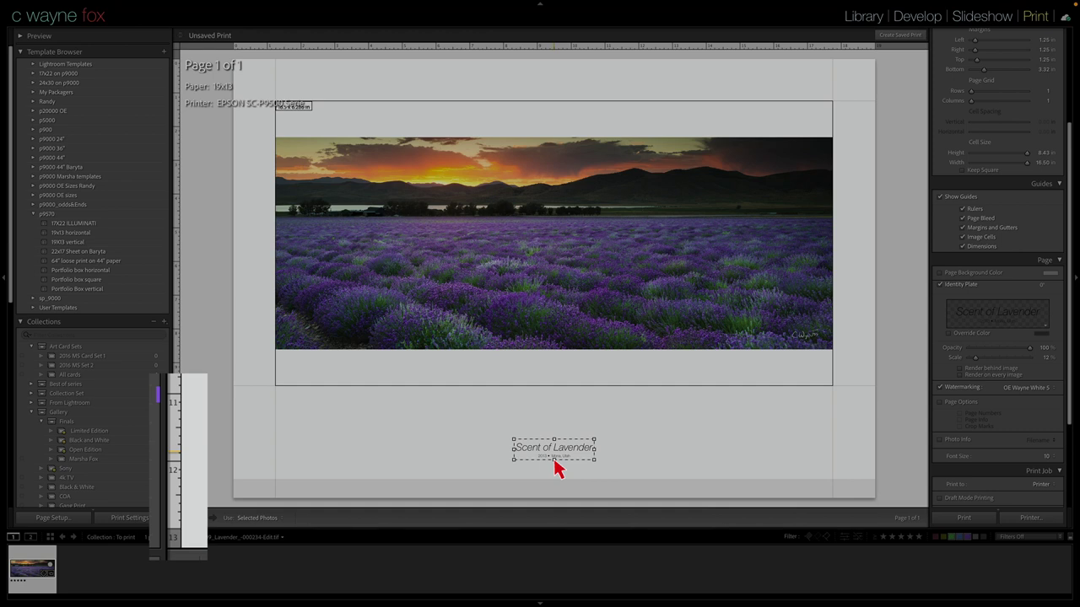
Step: Enlarge the identity plate to 24% scale and shift it slightly down beneath the photo
drag(554, 459, 552, 464)
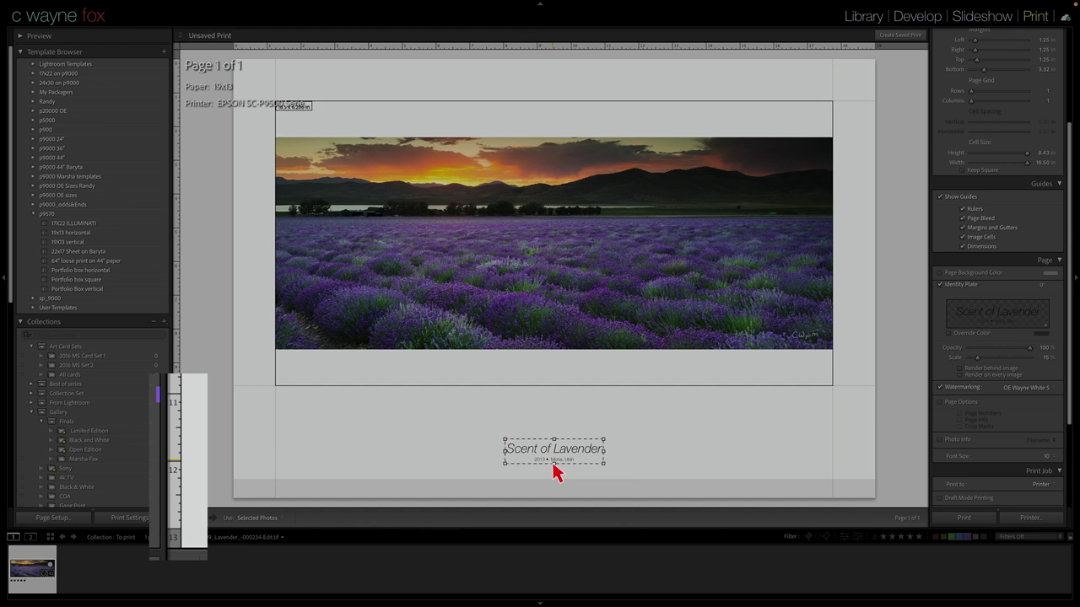
click(553, 464)
drag(554, 439, 555, 427)
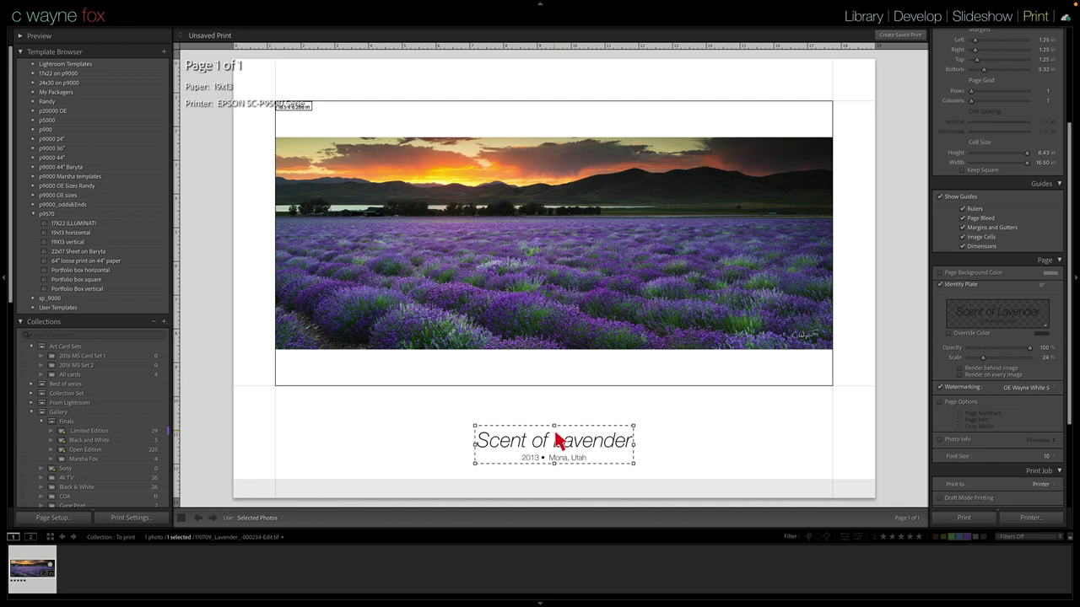
mouse_move(557, 440)
mouse_down()
mouse_move(545, 438)
mouse_move(579, 440)
mouse_move(537, 440)
mouse_move(557, 444)
mouse_up()
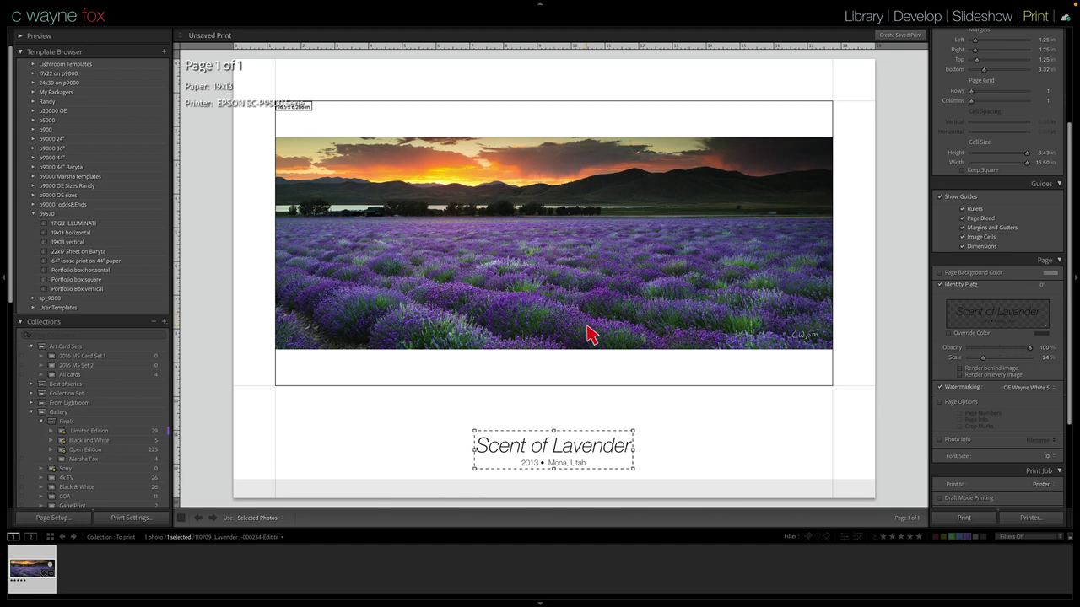
click(902, 35)
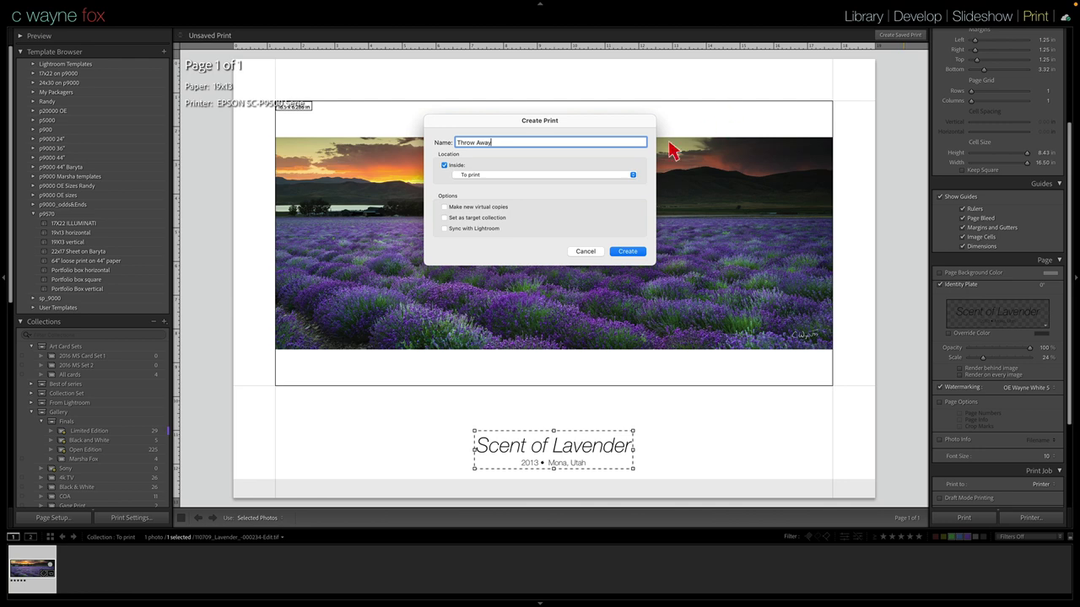
click(508, 174)
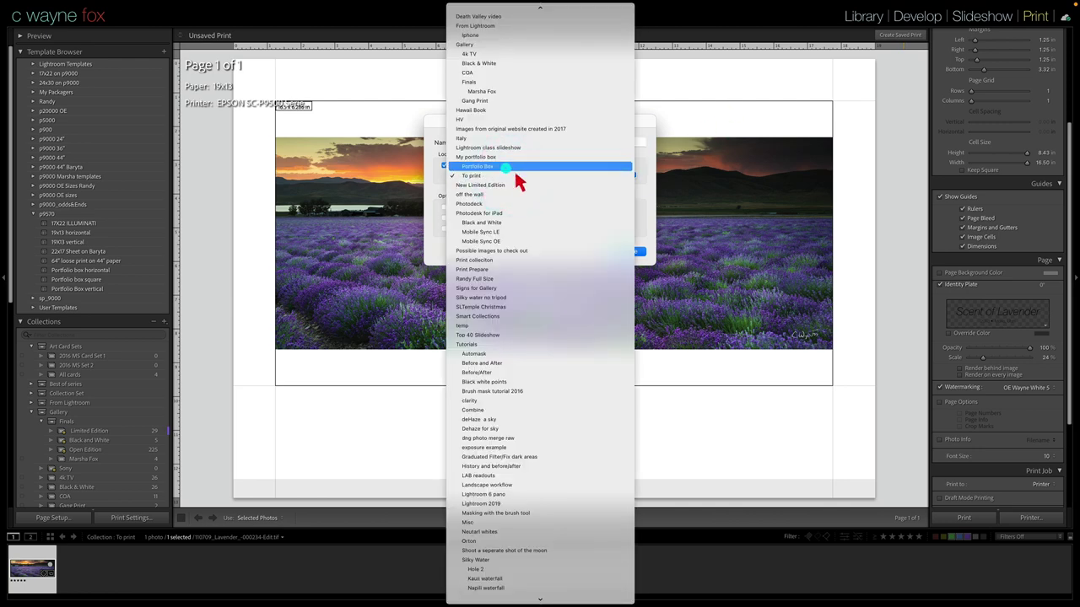
click(508, 167)
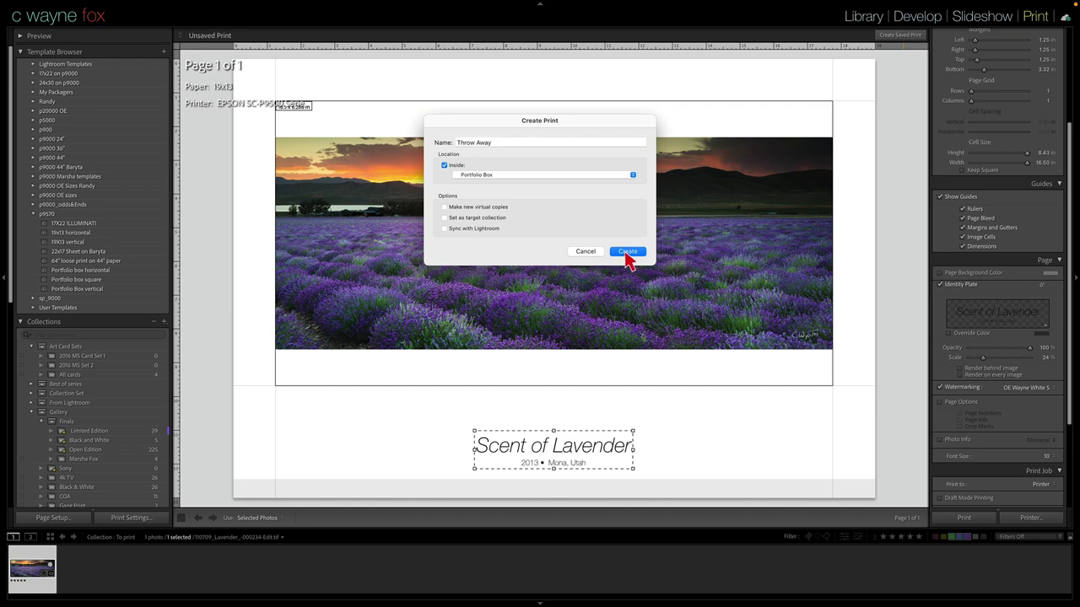
click(590, 254)
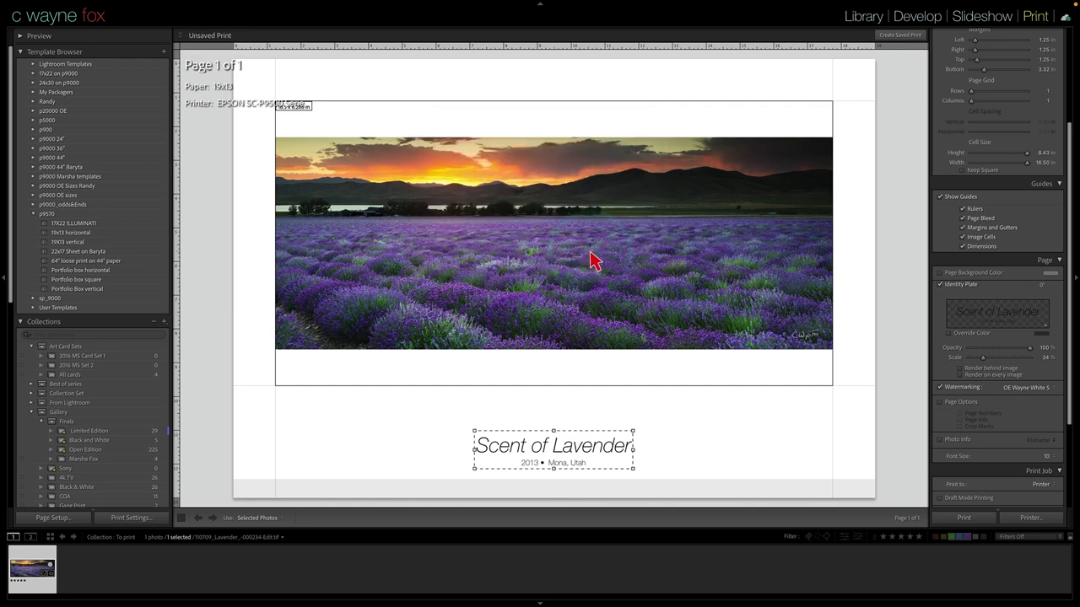
Step: Look through the saved prints in the Portfolio Box collection, view A Grand View, and return to the To print collection
scroll(50, 363, down, 5)
click(51, 358)
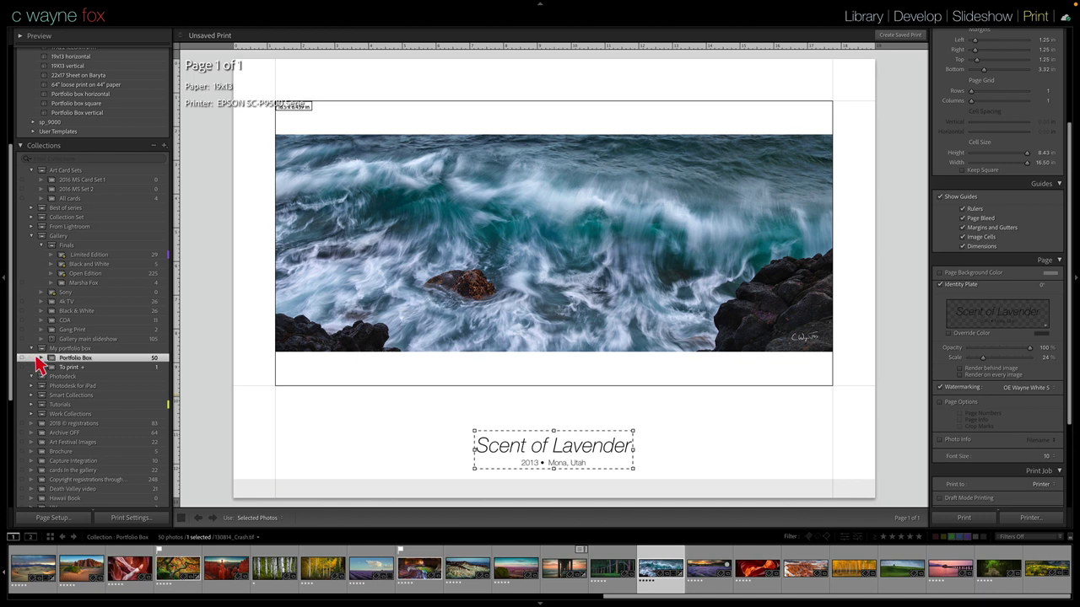
click(41, 357)
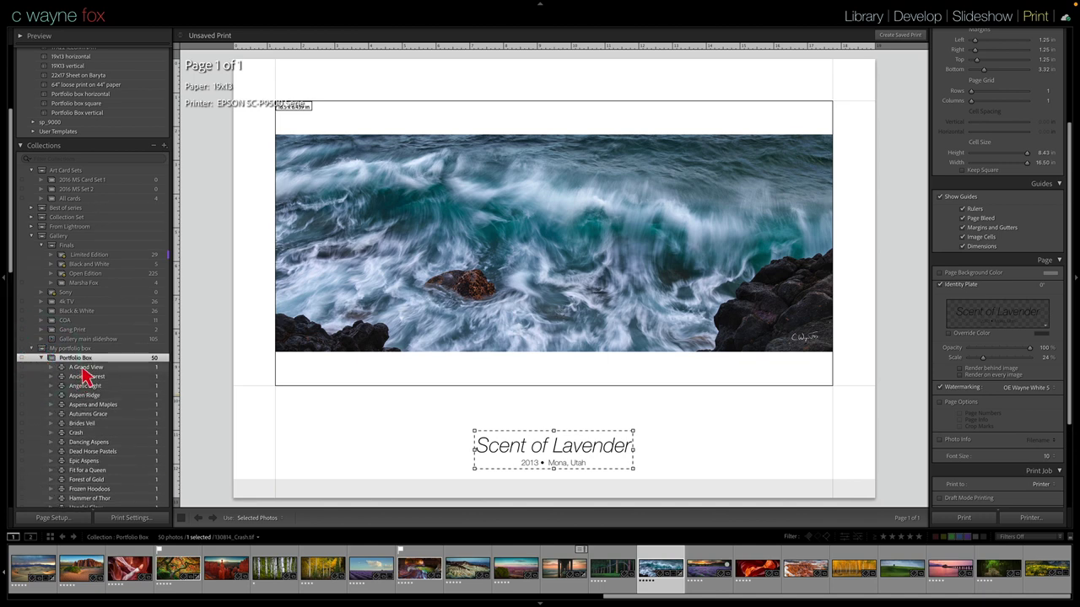
click(82, 369)
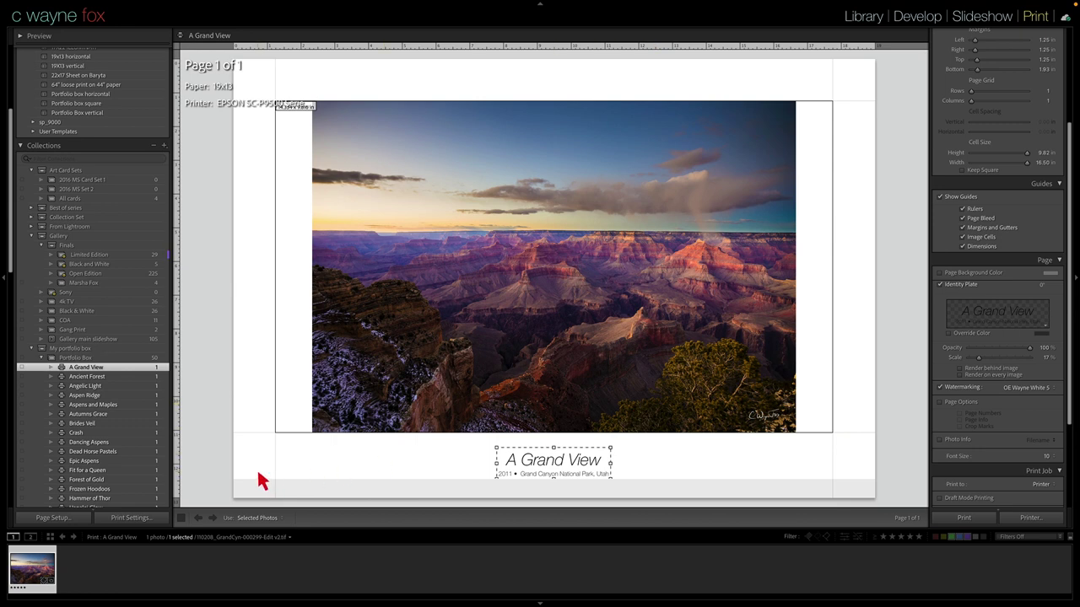
scroll(94, 458, down, 10)
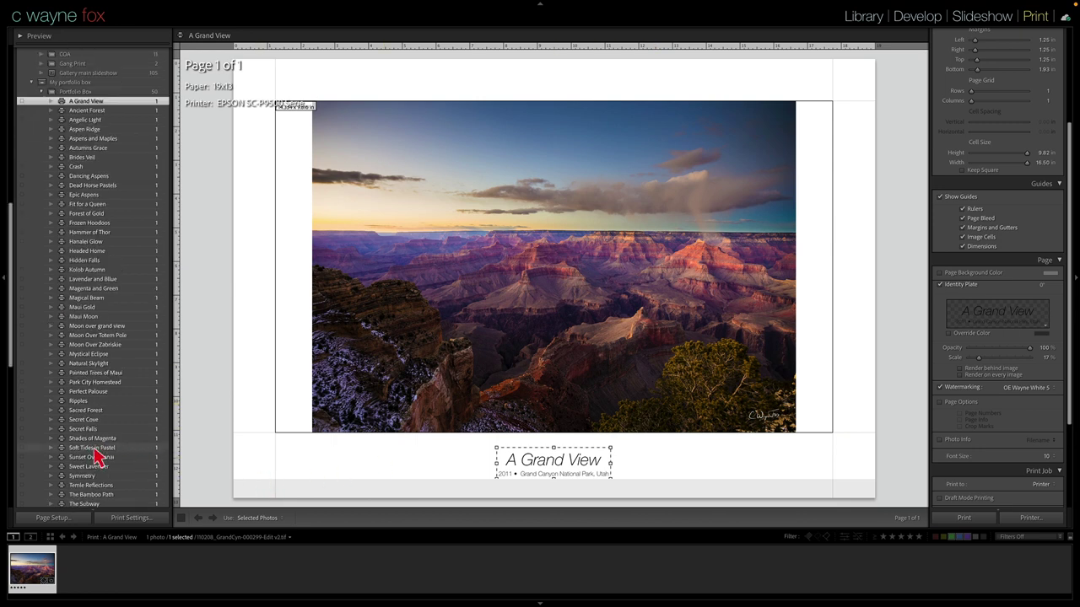
click(91, 454)
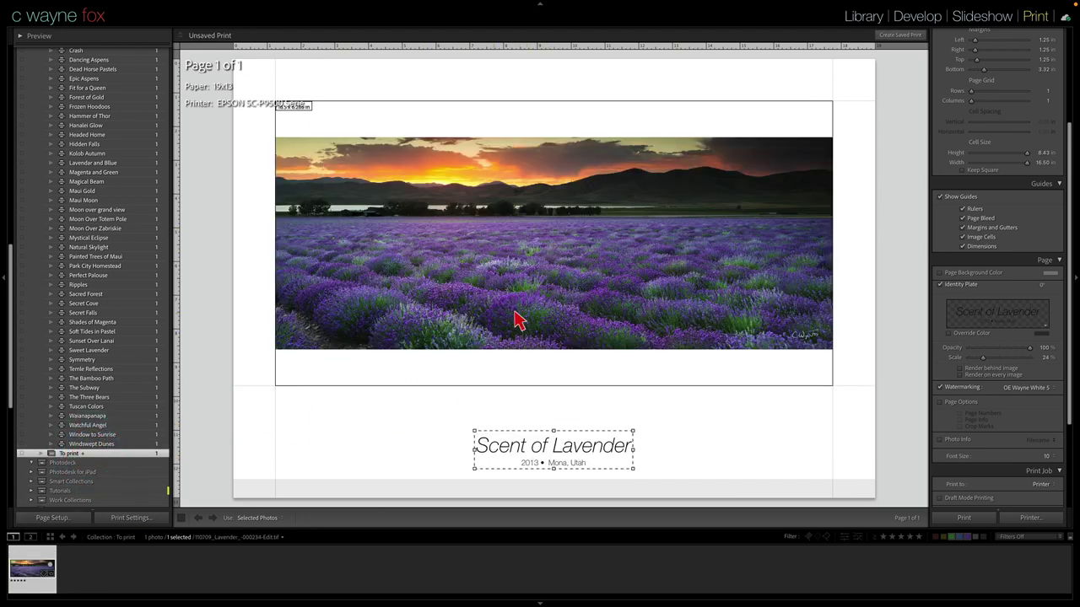
Step: Set the printer's media type to Use Printer Settings and save the print settings
click(139, 517)
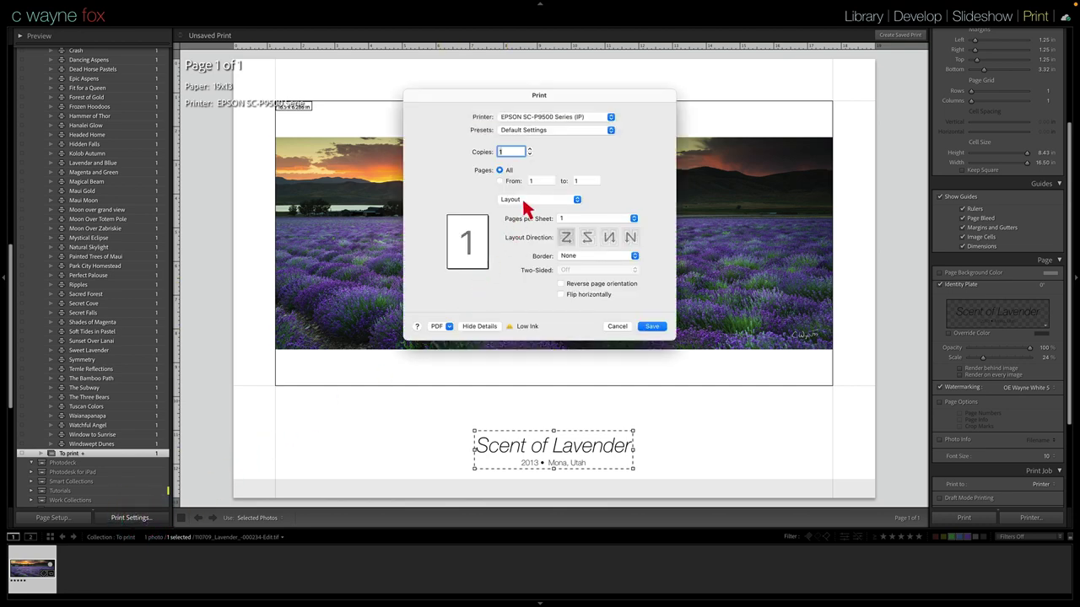
click(527, 202)
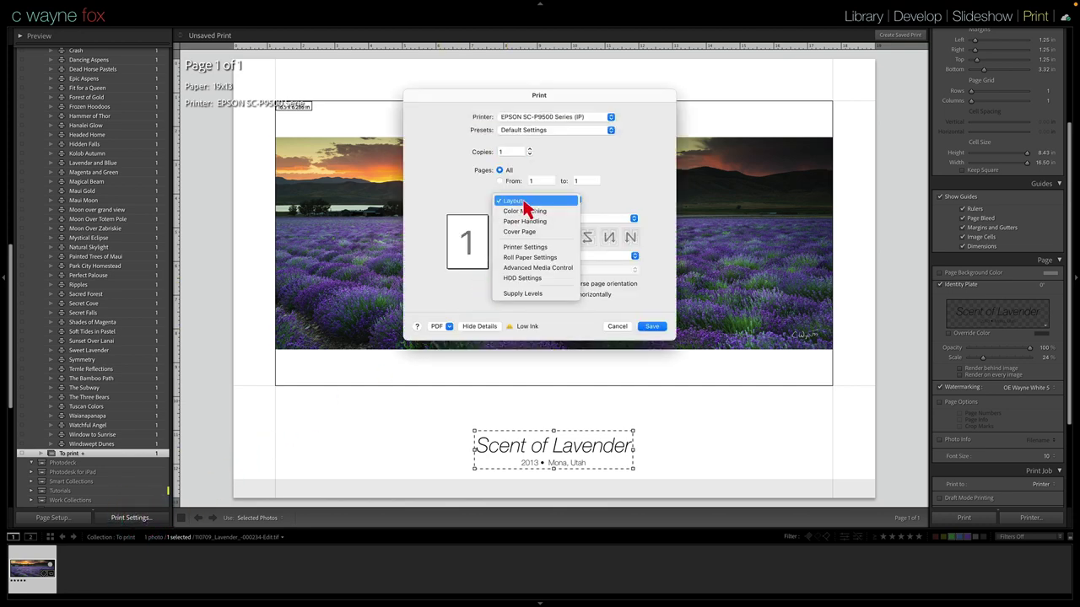
click(523, 248)
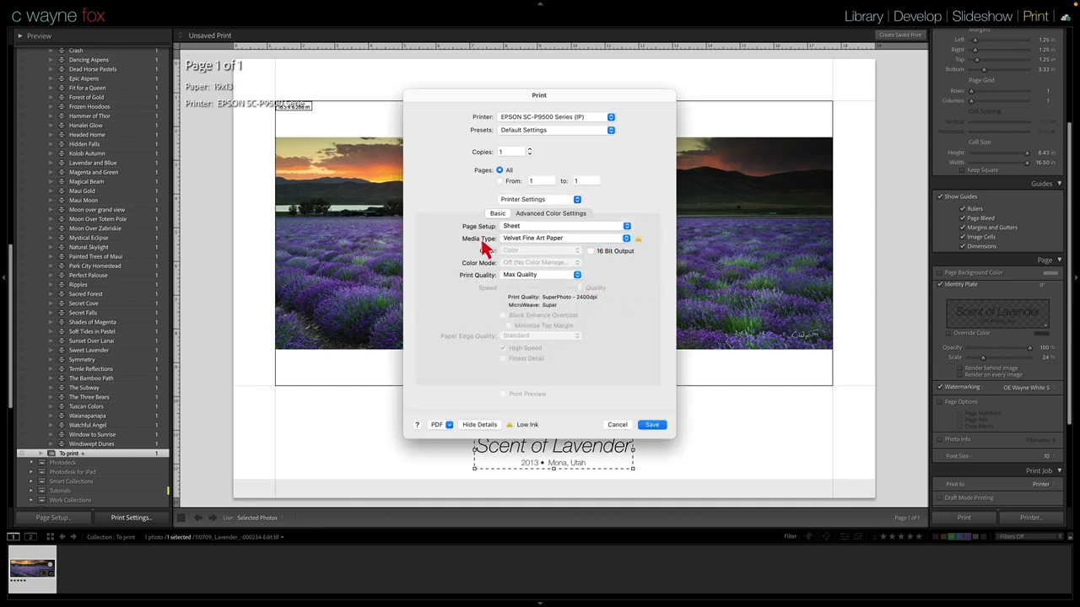
click(561, 242)
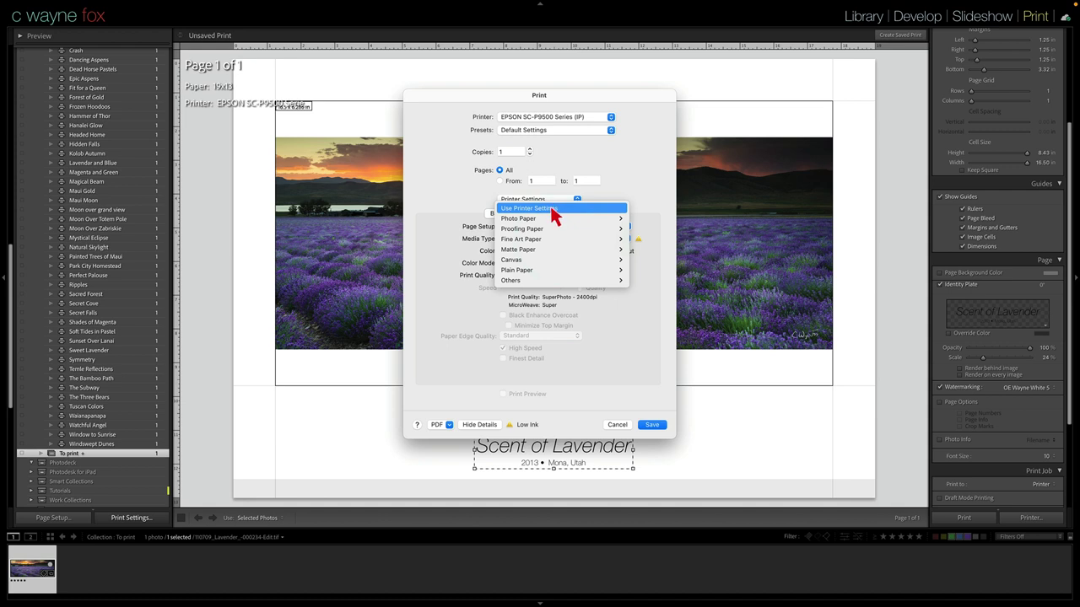
click(548, 203)
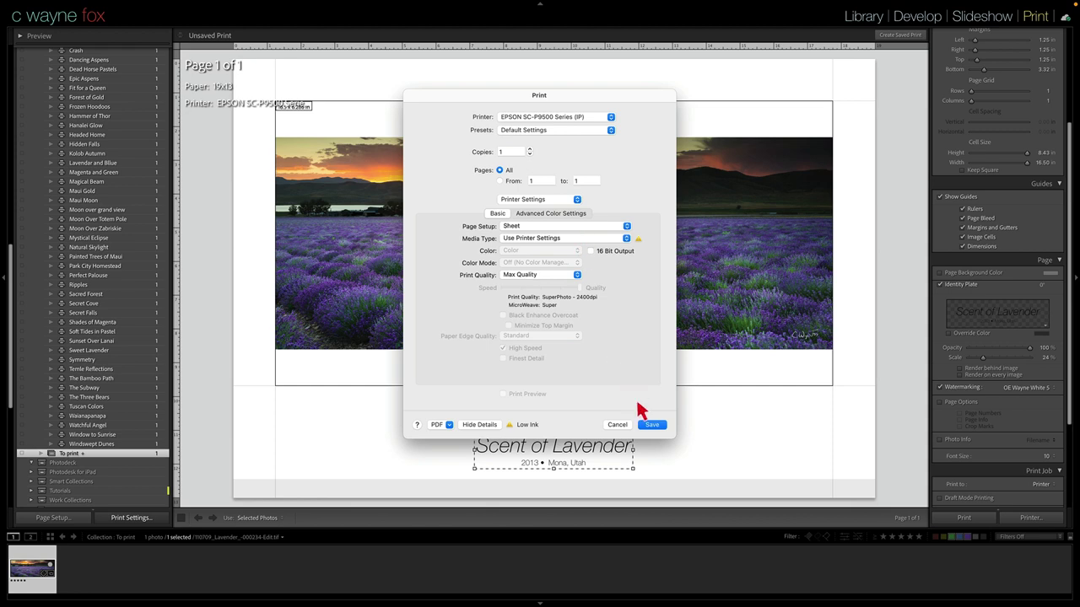
click(651, 427)
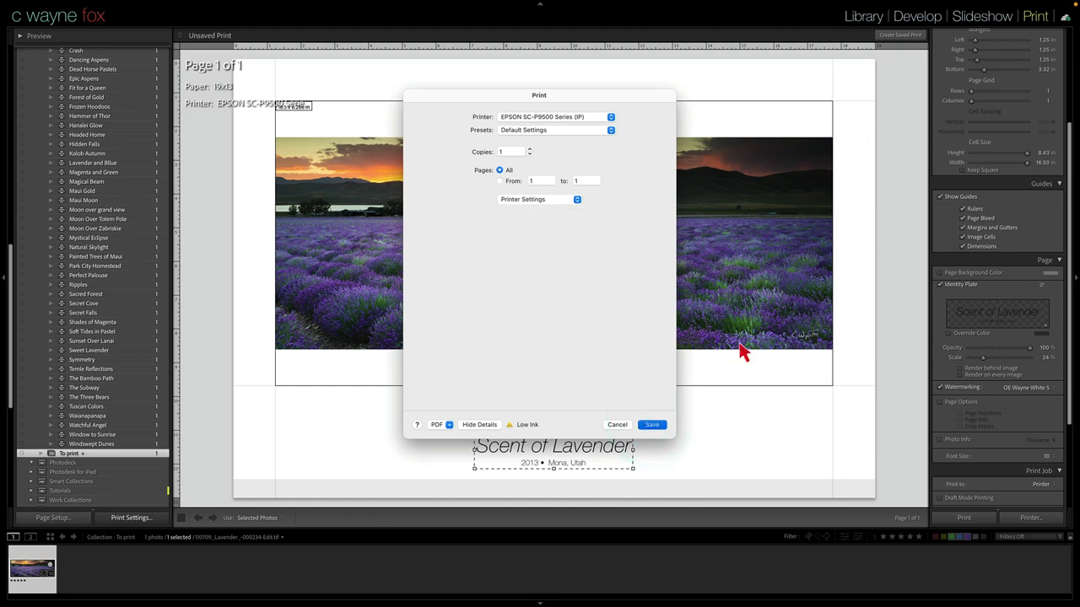
Step: Create a saved print named "to trash" inside the Portfolio Box collection
click(899, 36)
text(to trash)
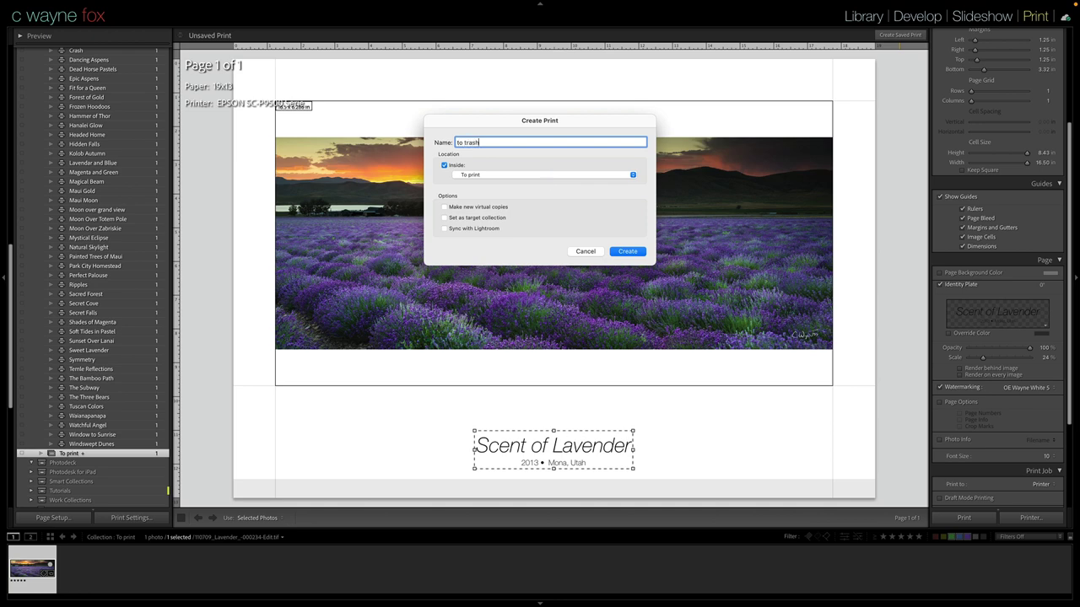
click(498, 176)
click(567, 183)
click(628, 253)
Step: View the saved print Sacred Forest in the Portfolio Box collection
scroll(96, 361, down, 8)
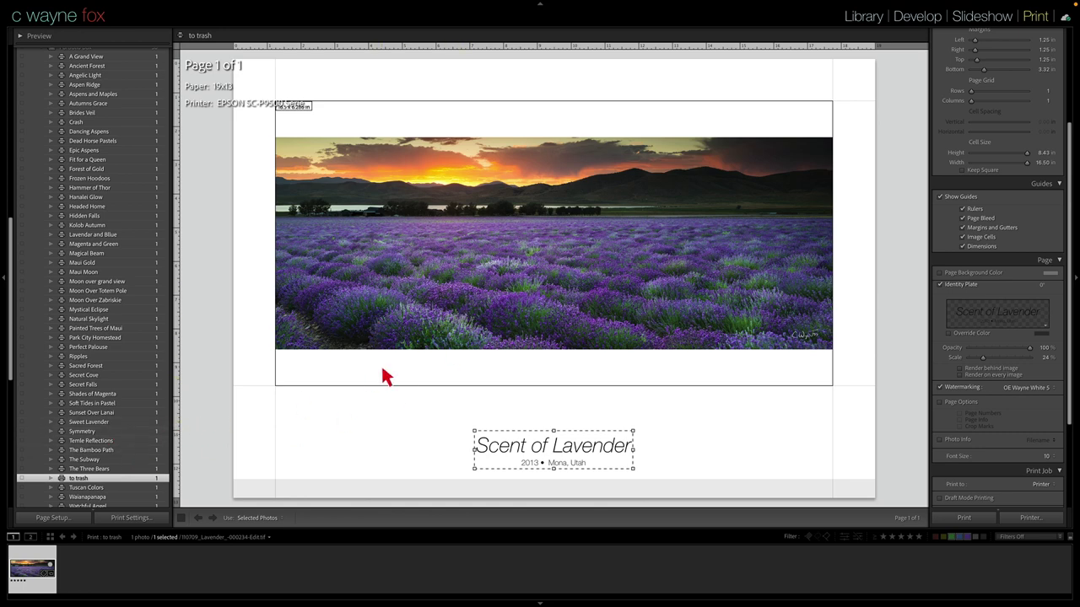
click(100, 366)
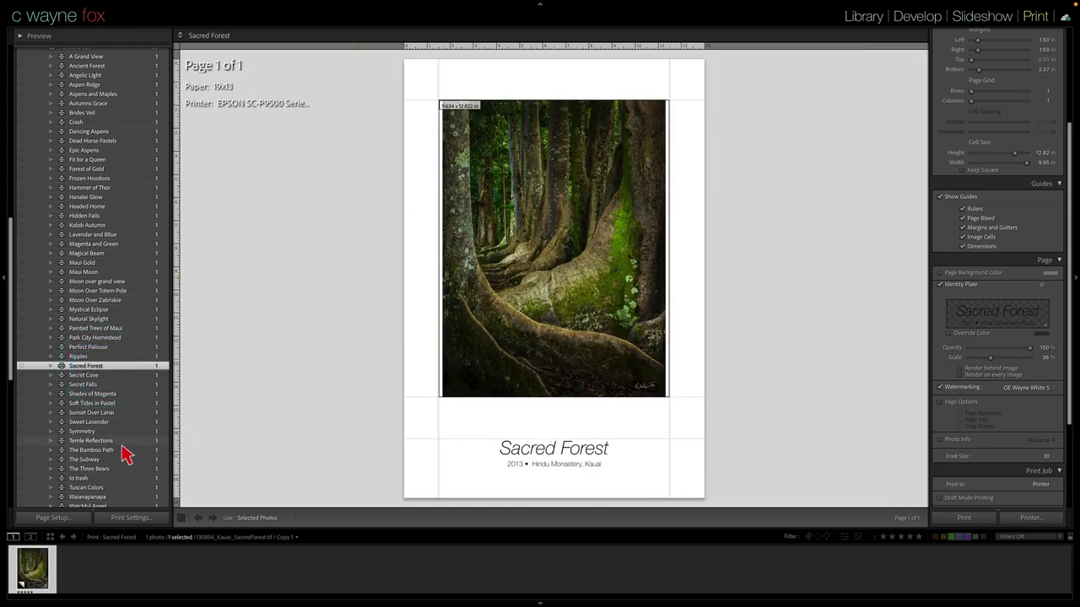
Step: View the saved print "to trash" and check its print job resolution, sharpening and color management settings
click(93, 478)
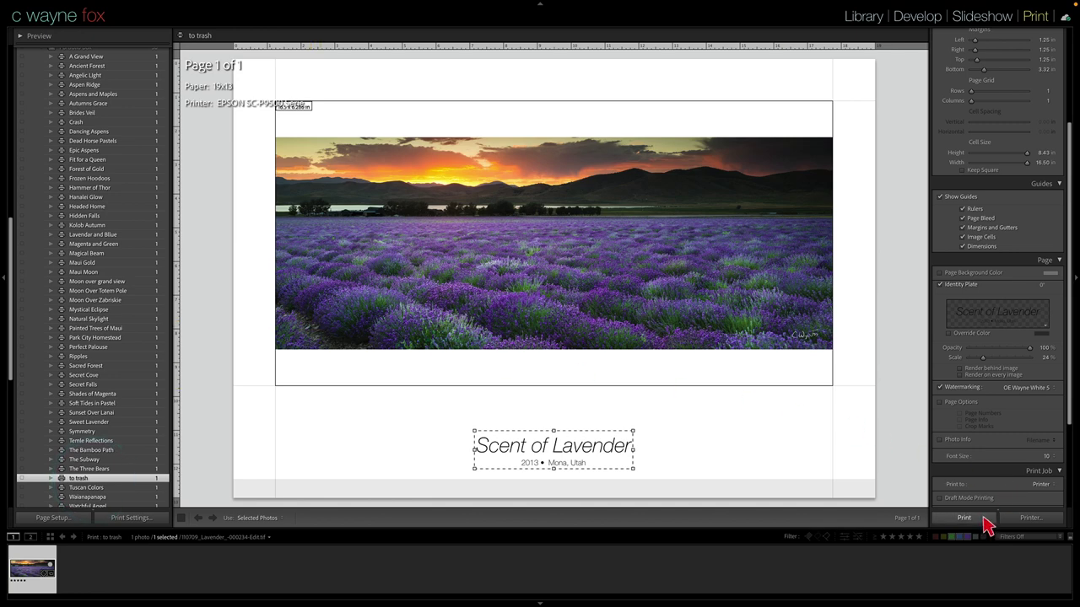
scroll(1007, 369, down, 2)
scroll(1008, 369, down, 2)
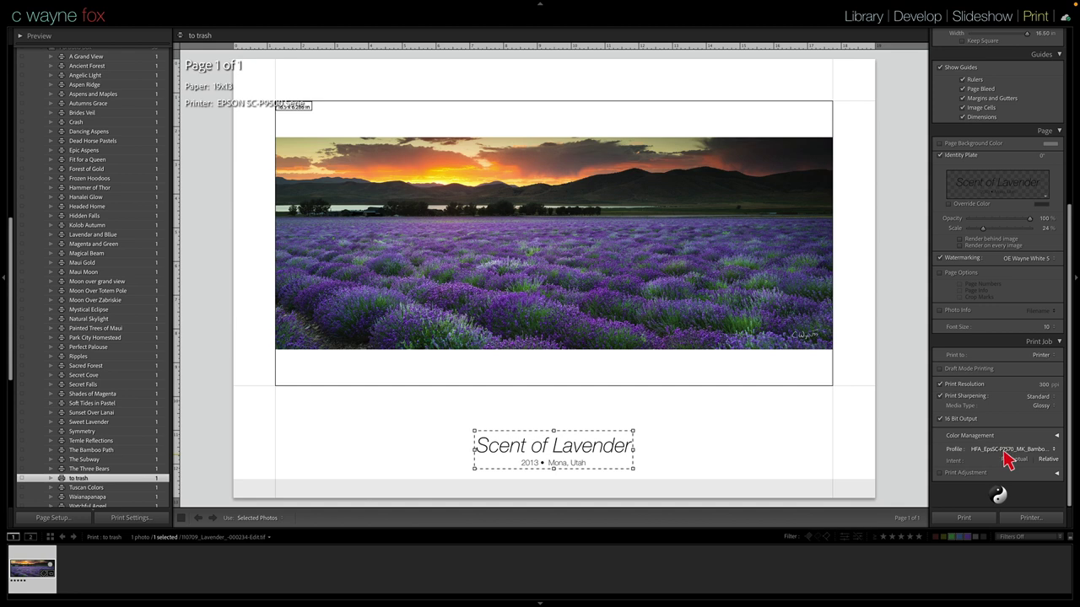
Step: Select all saved prints in the Portfolio Box collection, from A Grand View through Windswept Dunes
scroll(126, 299, up, 2)
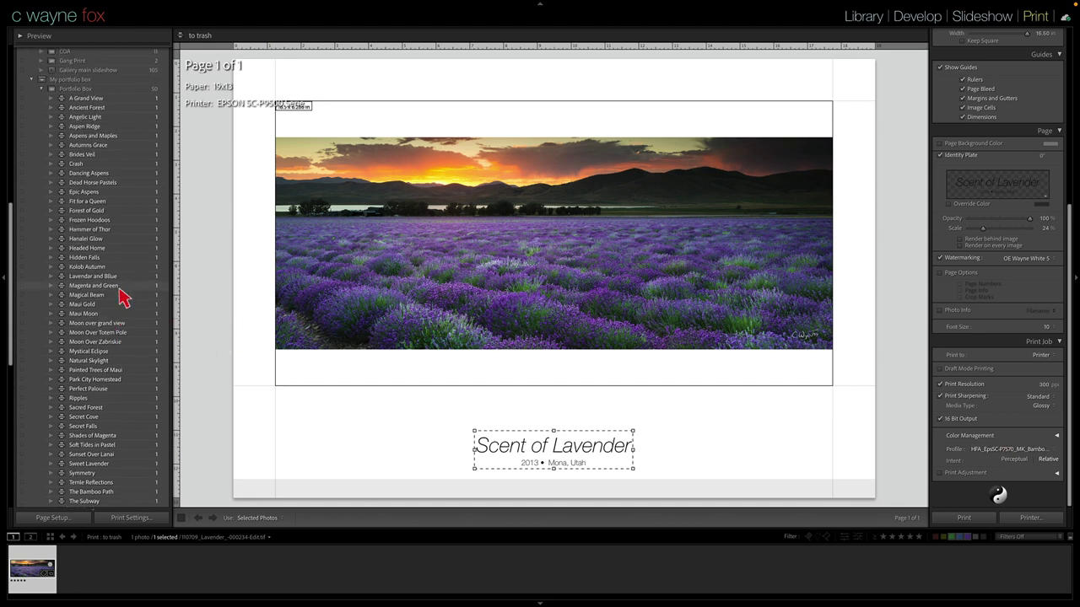
click(99, 105)
scroll(114, 280, down, 8)
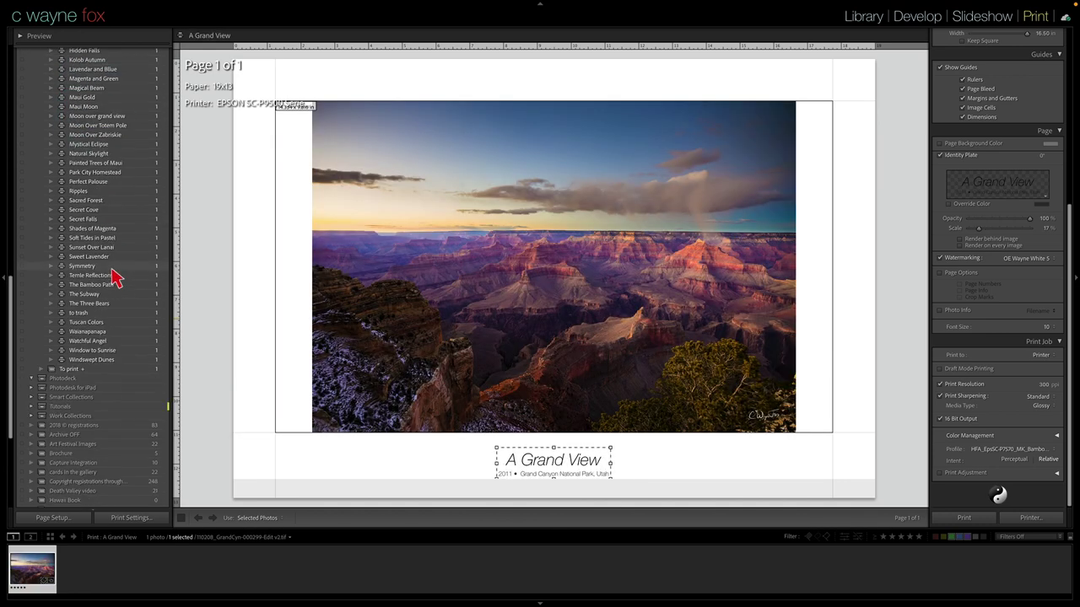
shift+click(115, 361)
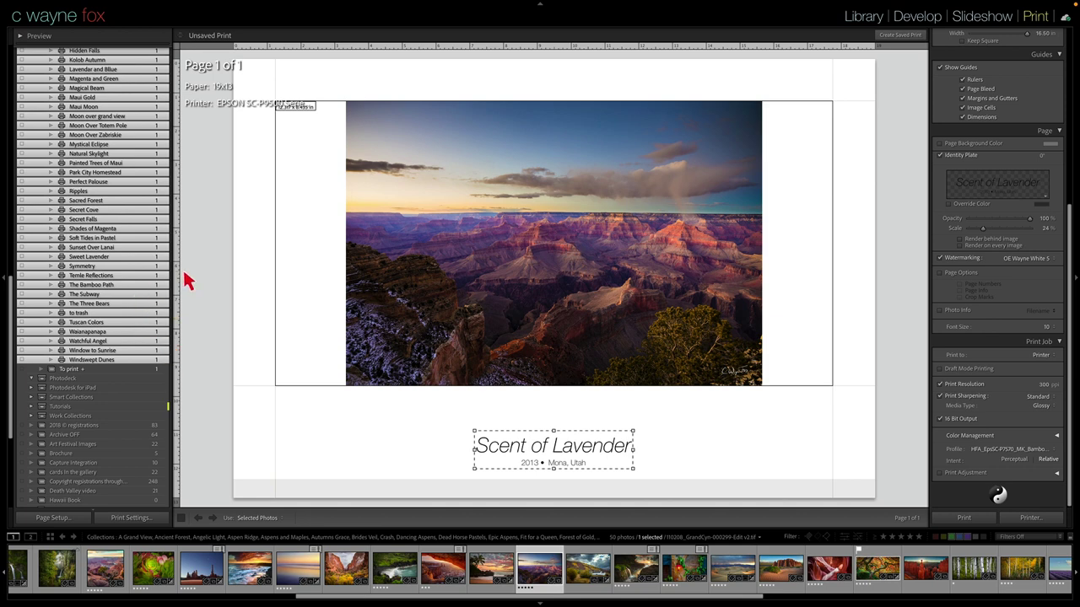
Step: View the Portfolio Box saved prints one after another, from A Grand View through Crash
scroll(118, 299, up, 5)
click(89, 154)
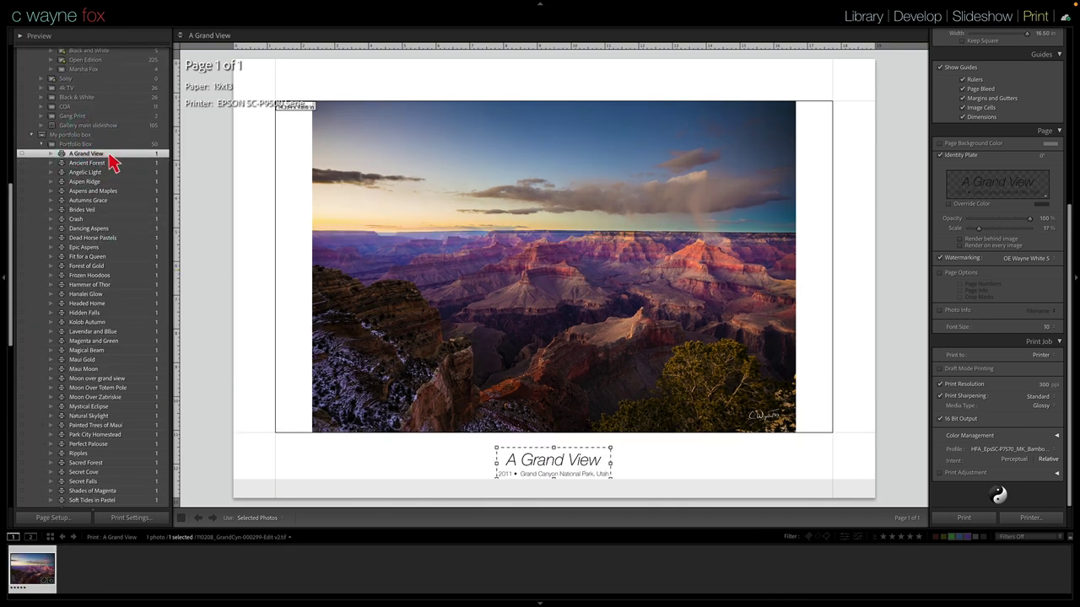
click(110, 163)
click(107, 173)
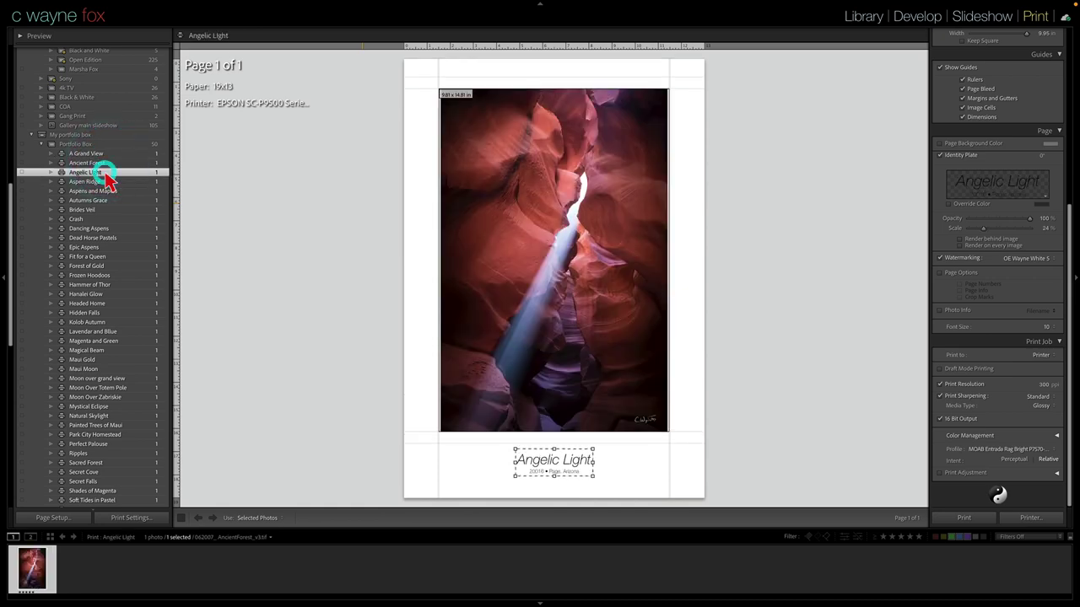
click(107, 182)
click(111, 192)
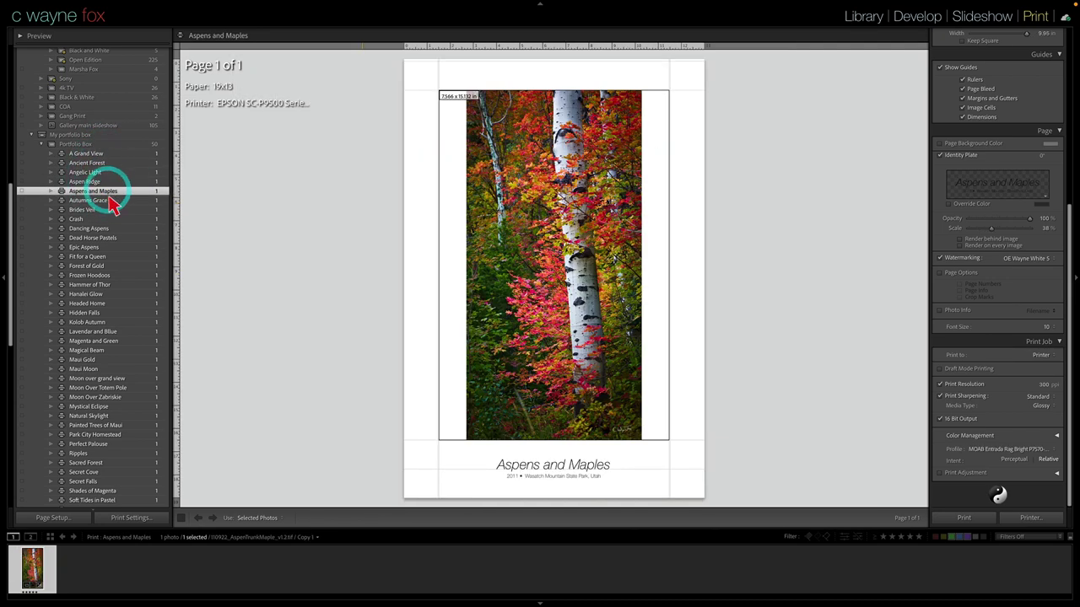
click(108, 200)
click(108, 211)
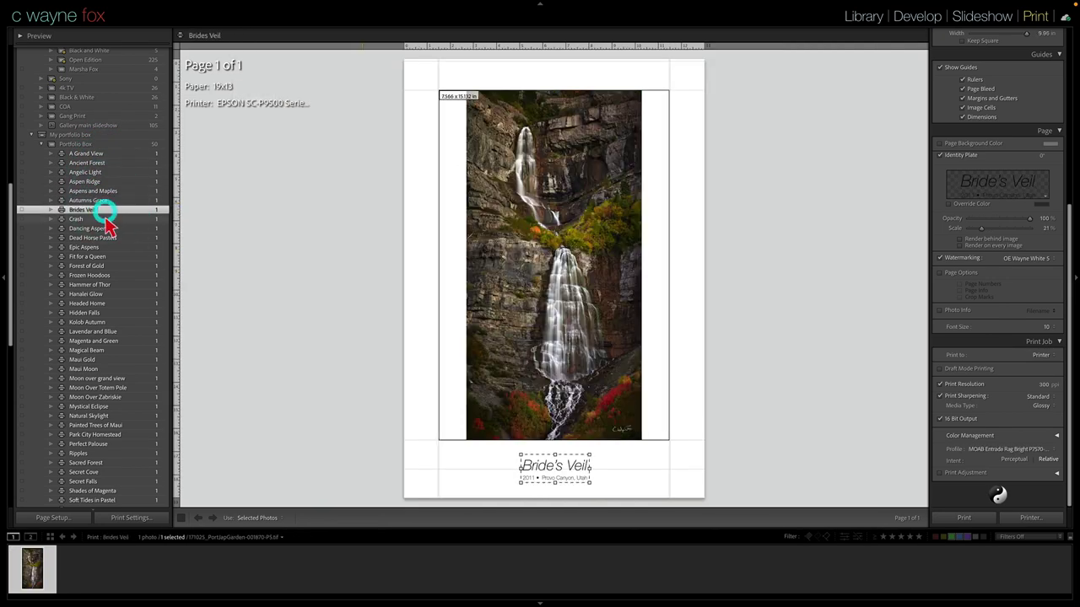
click(107, 220)
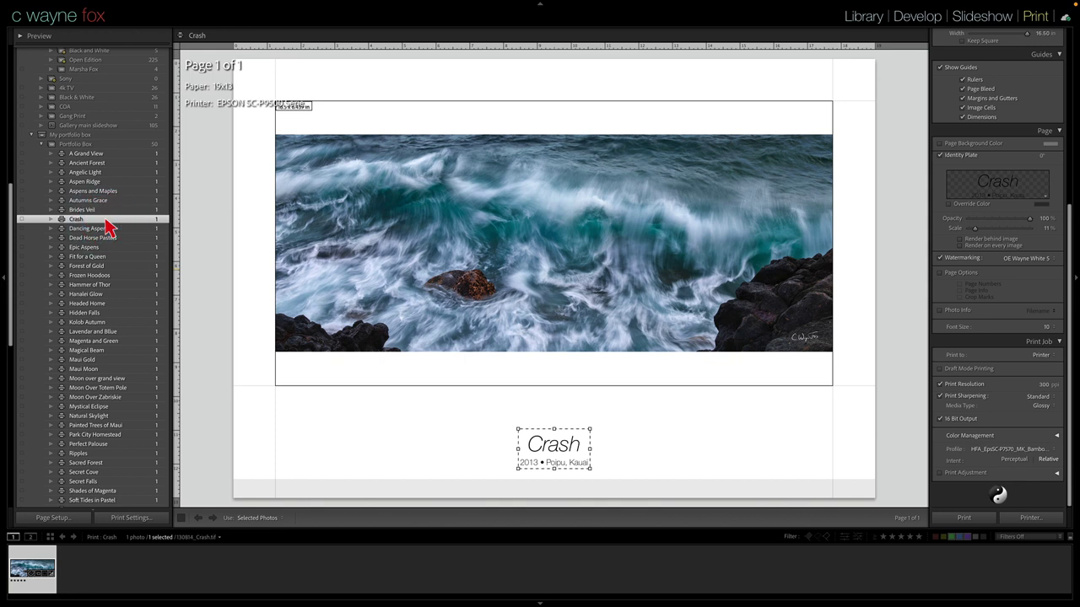